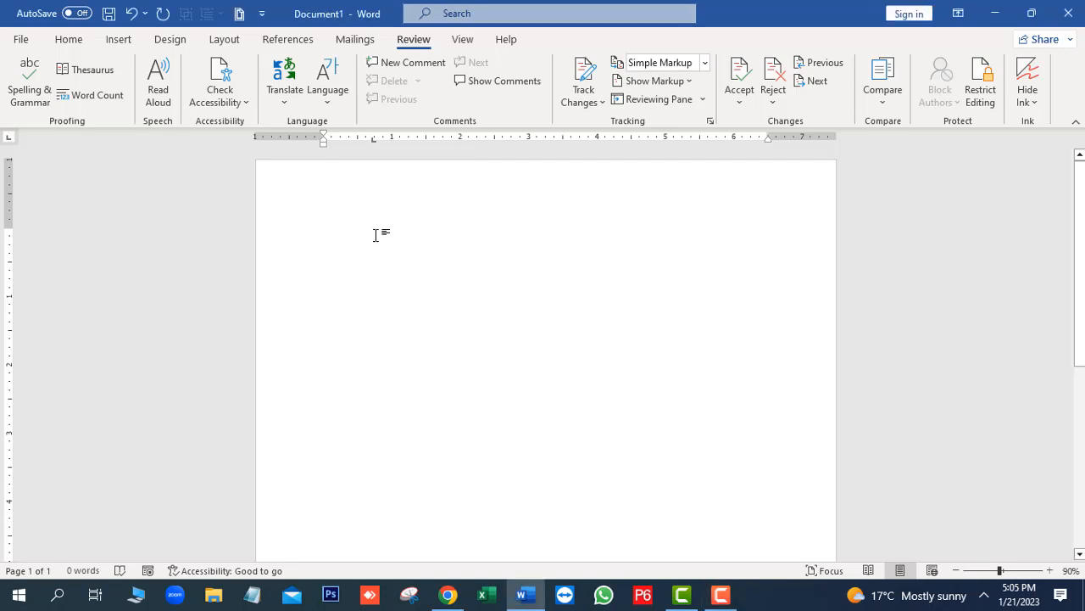
Enter a person's name on the first line and "Are you ready" with a double space on the second line
text(Musta)
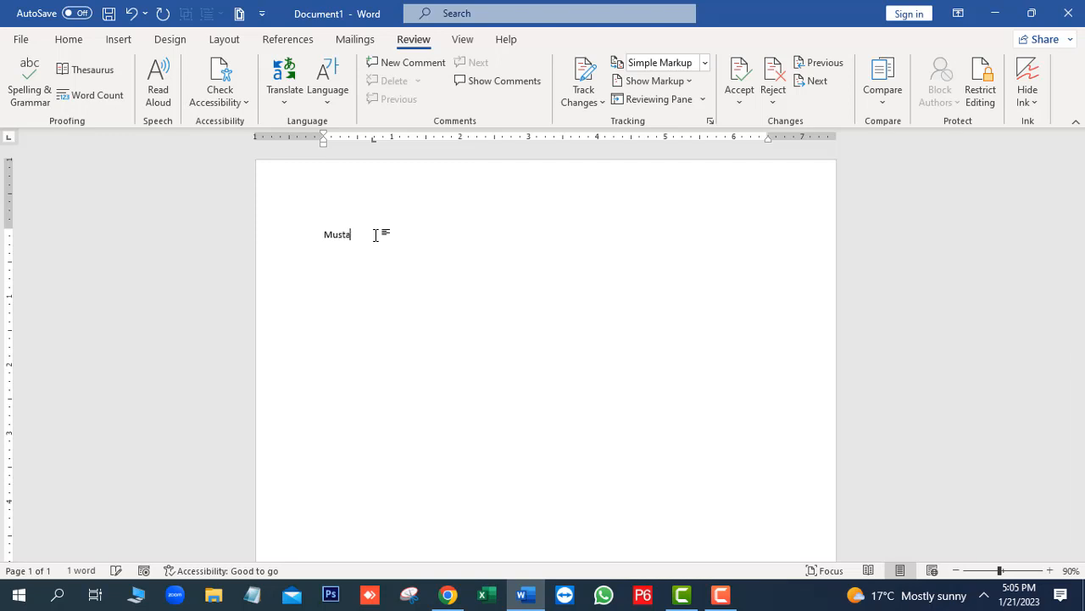
text(nger)
key(Return)
text(Are  )
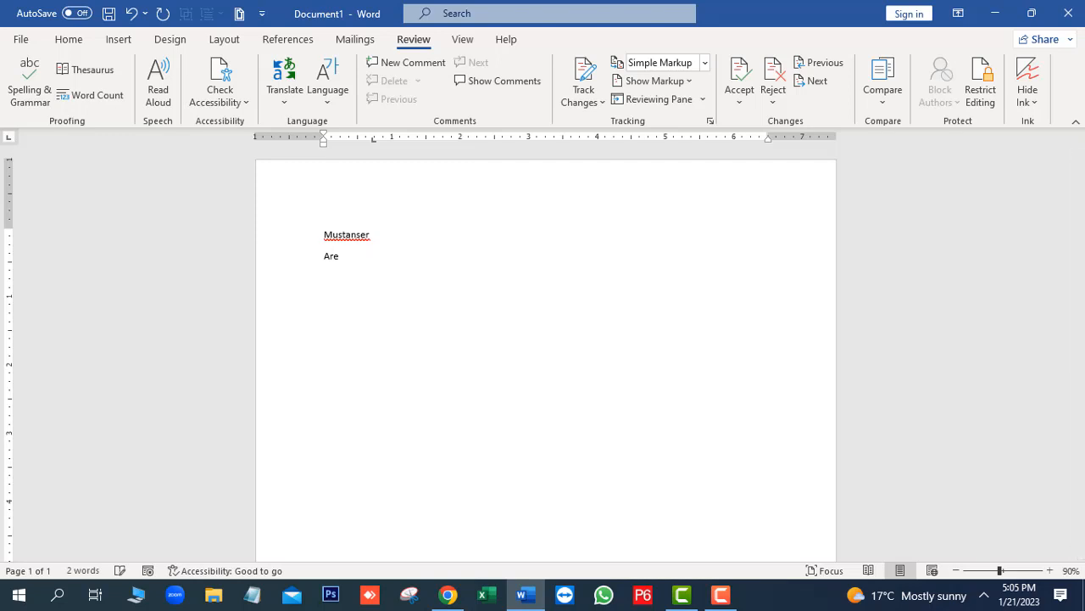
text(you ready)
key(Return)
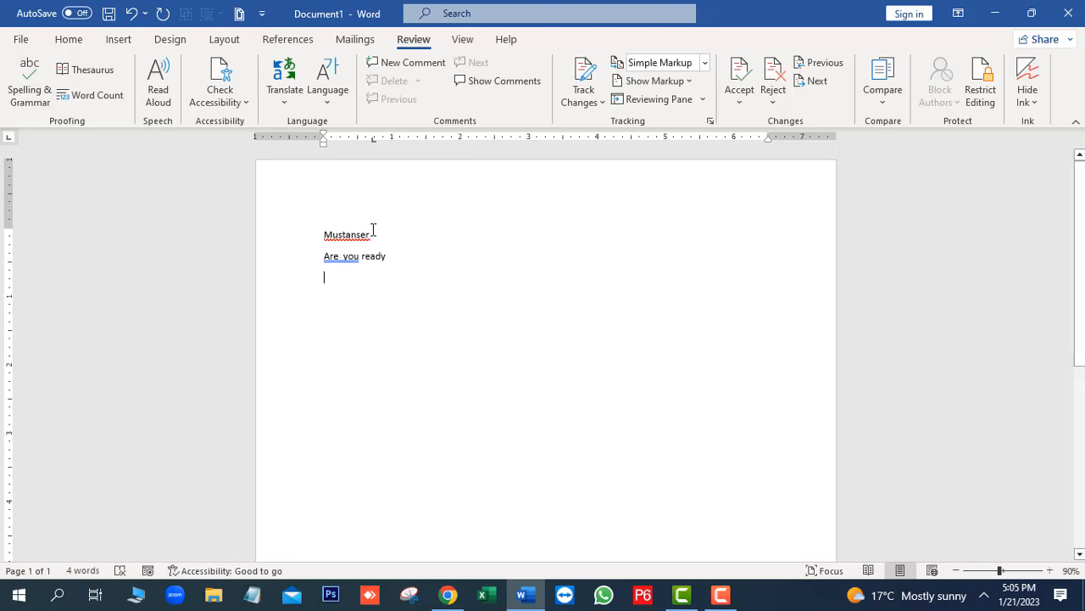
Leave a blank line below the question and enter two common English first names on separate lines
click(410, 259)
key(Return)
key(Return)
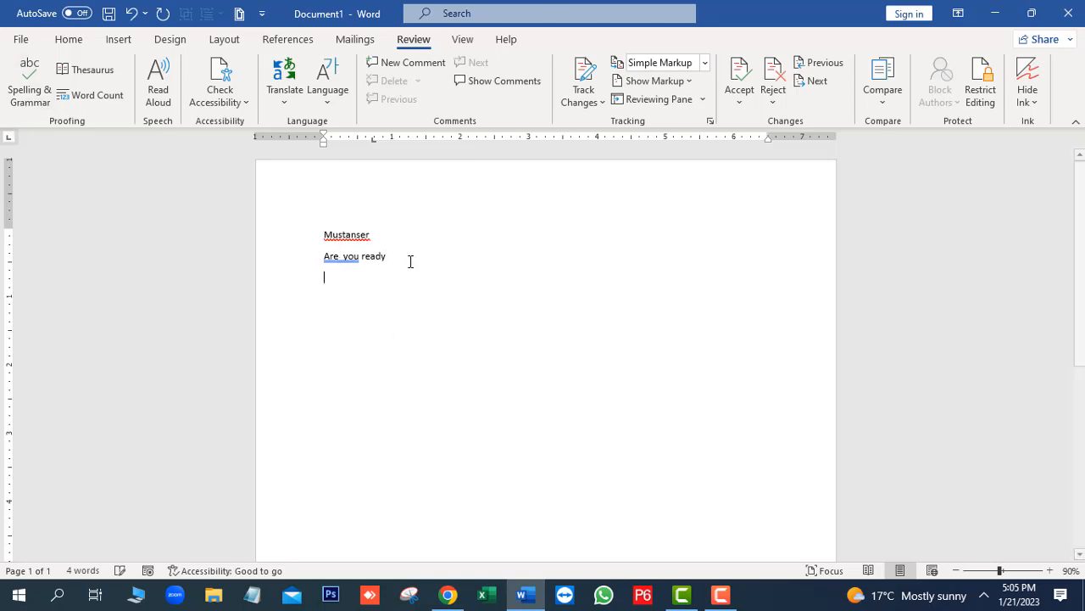
text(a)
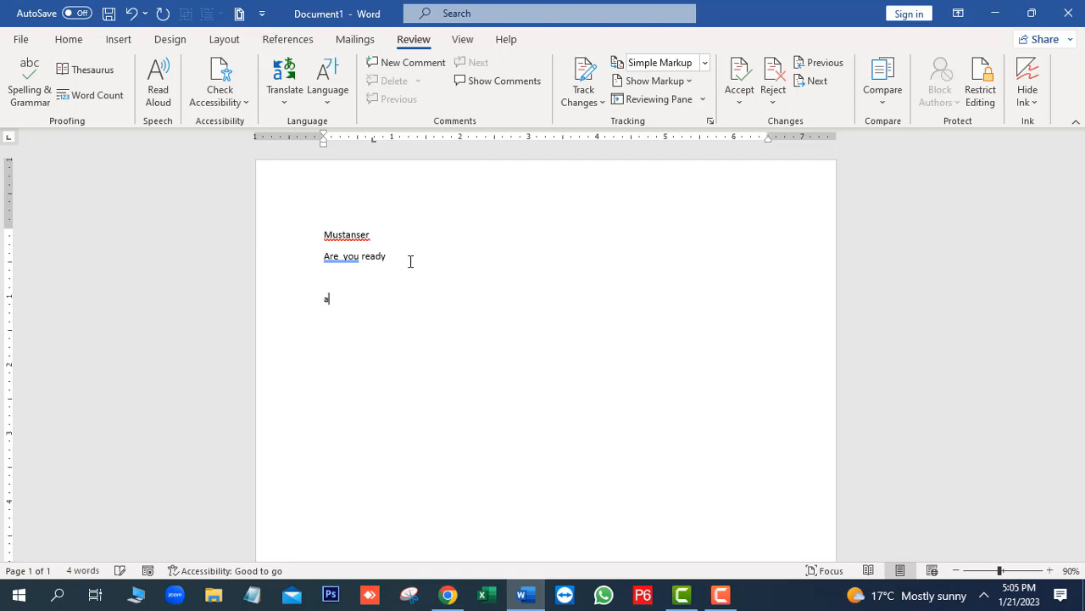
key(BackSpace)
text(Jack Tame)
key(BackSpace)
key(BackSpace)
key(BackSpace)
key(BackSpace)
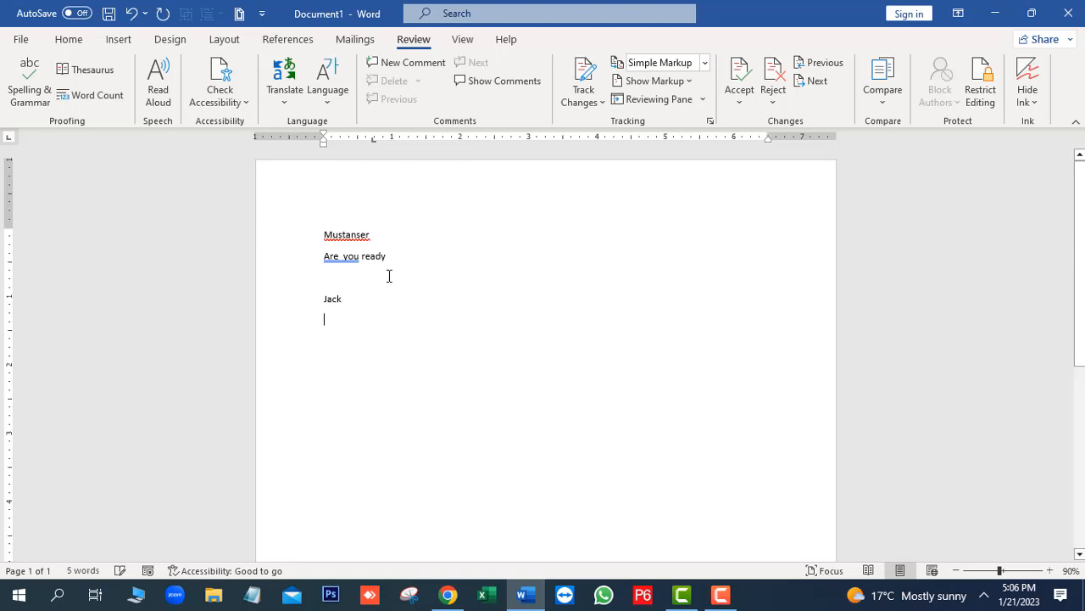
text(James )
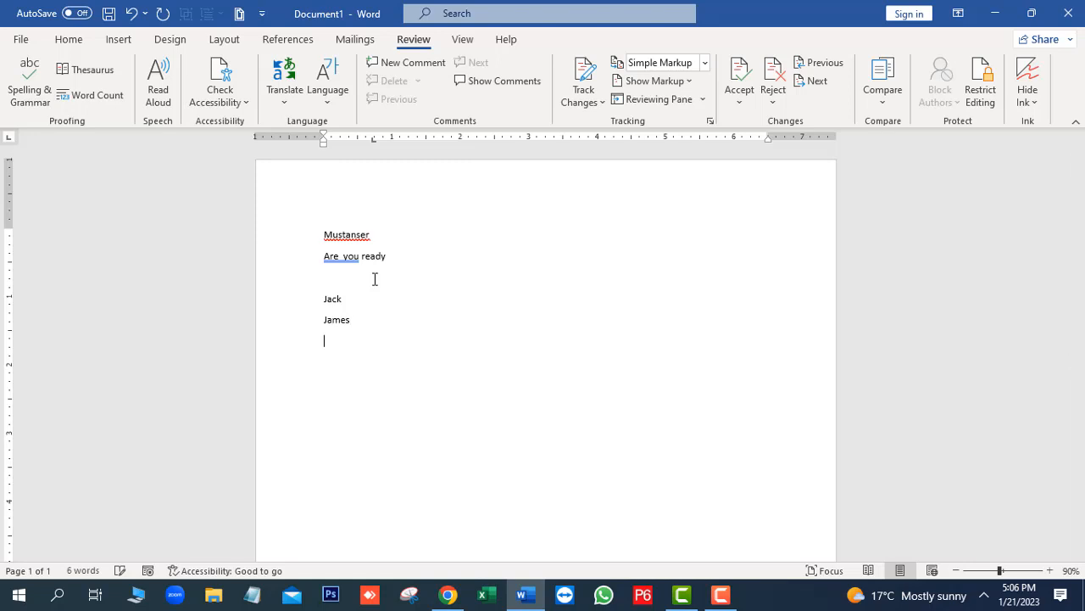
text(Th)
text(omas )
text(Leo)
Add three more common first names below the first two, each on its own line
key(Return)
text(Mathew)
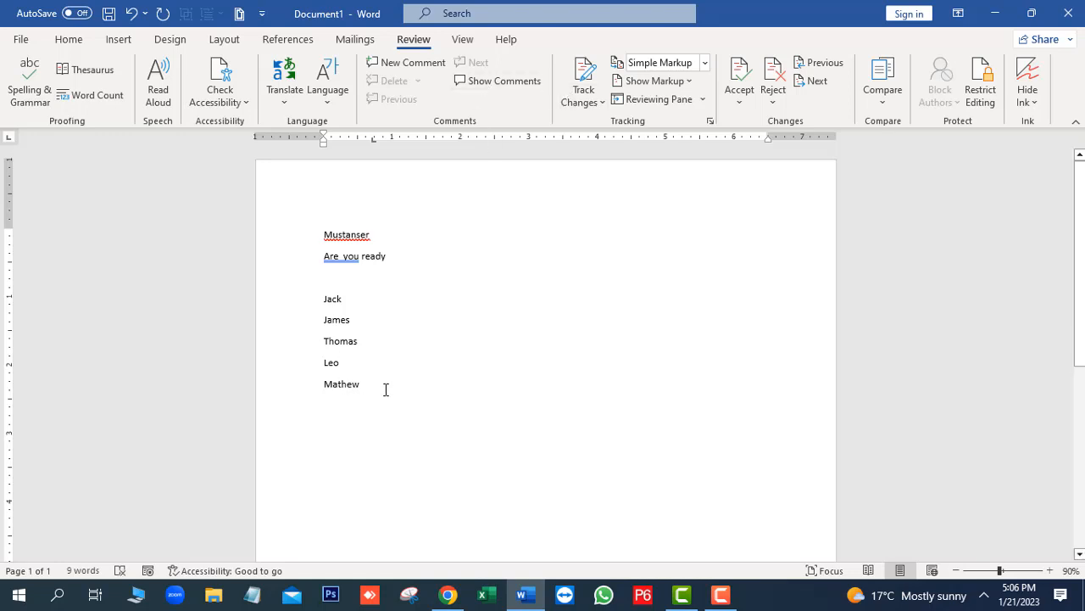
Delete the list of five first names and view the spelling suggestions for the flagged name on the first line
drag(359, 383, 324, 297)
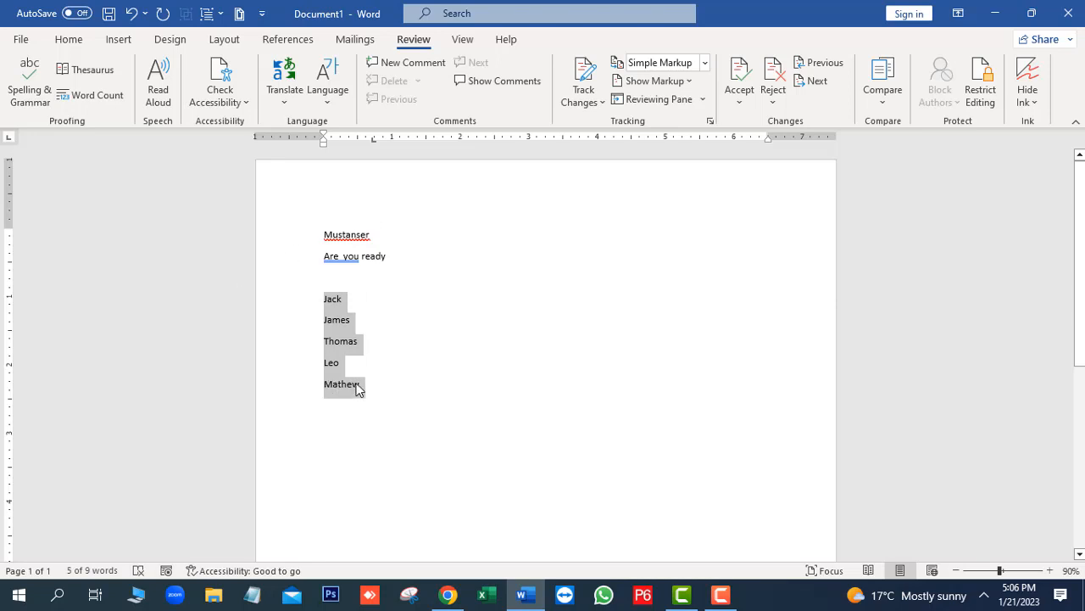
key(Delete)
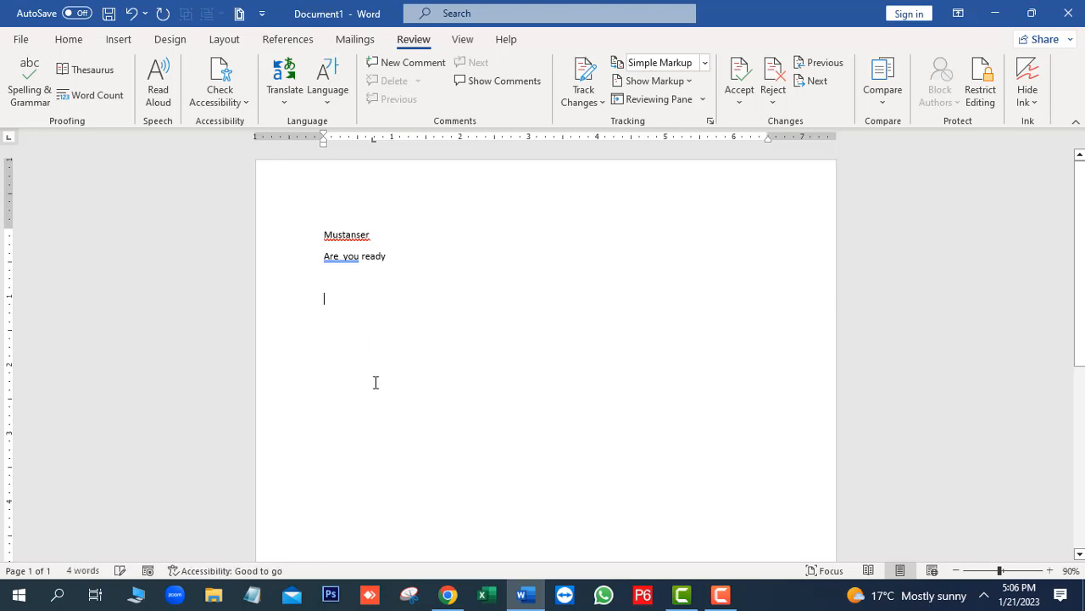
right_click(347, 237)
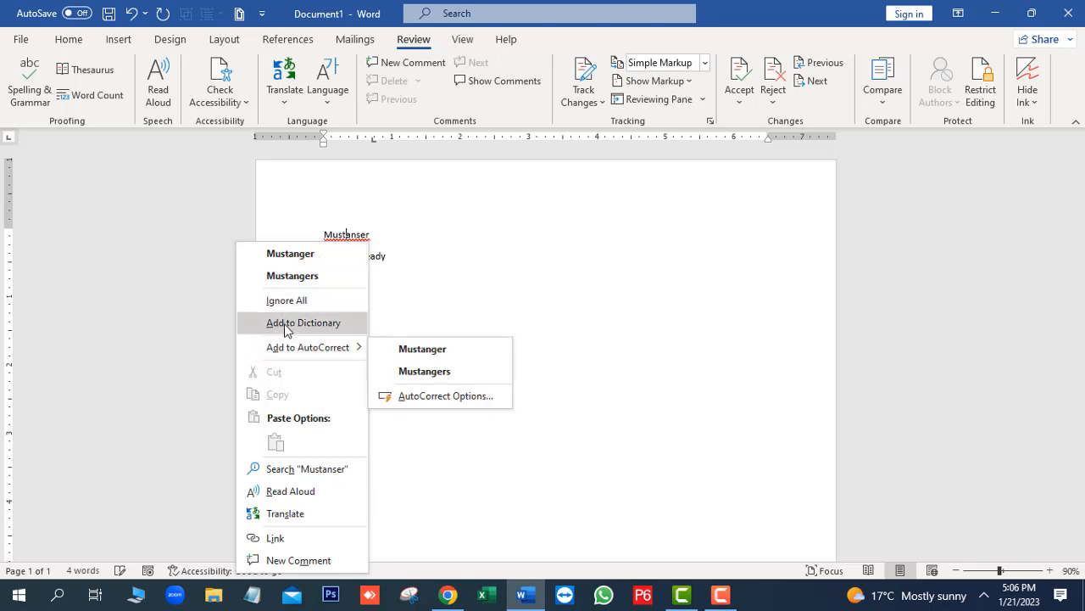
click(417, 268)
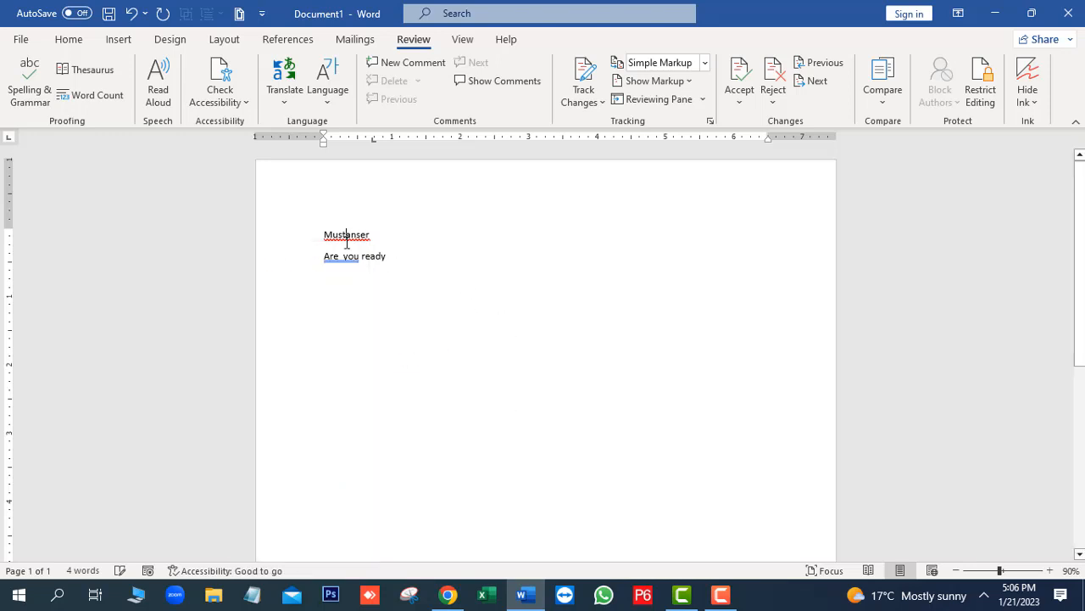
Run the Spelling & Grammar check on the flagged name and add the name to the dictionary
mouse_move(333, 235)
mouse_down()
mouse_move(369, 237)
mouse_move(324, 233)
mouse_up()
click(34, 83)
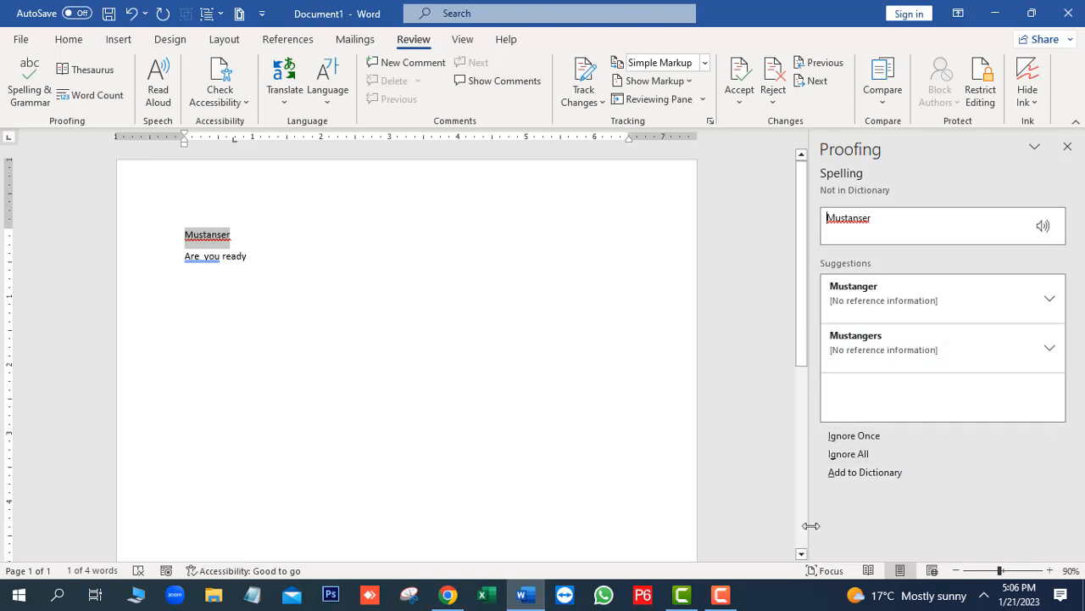
click(857, 472)
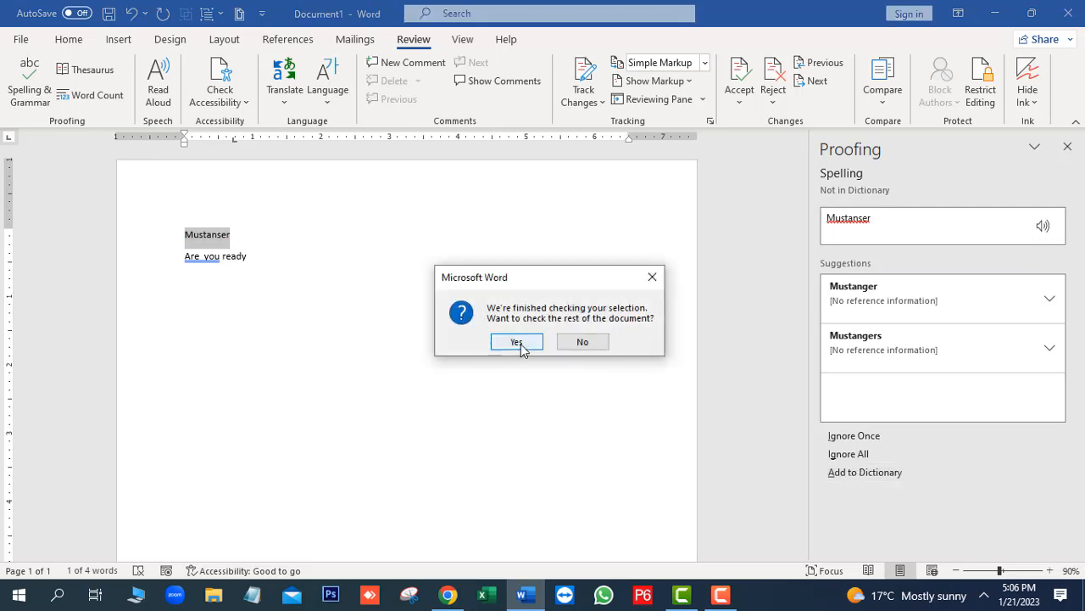
Continue the check through the rest of the document and accept the suggestion "Are you" for the double-space issue
click(519, 343)
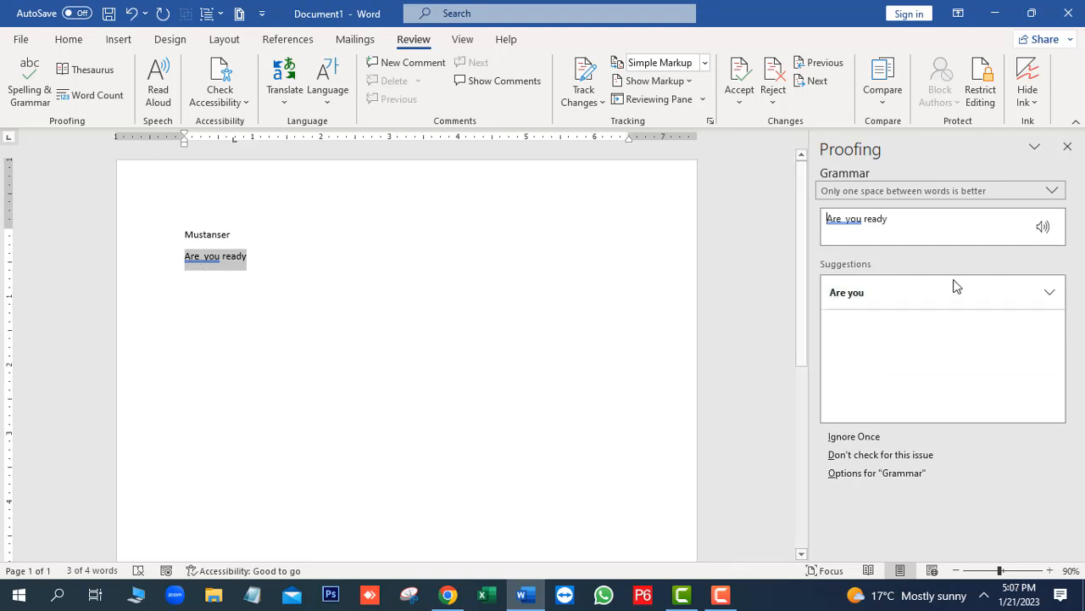
click(831, 296)
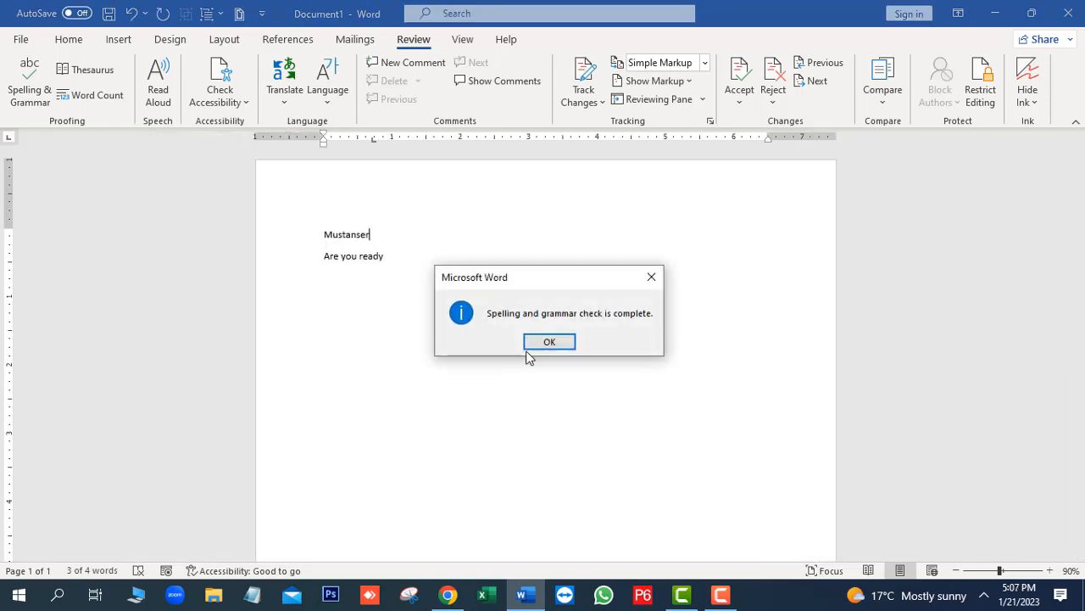
click(558, 343)
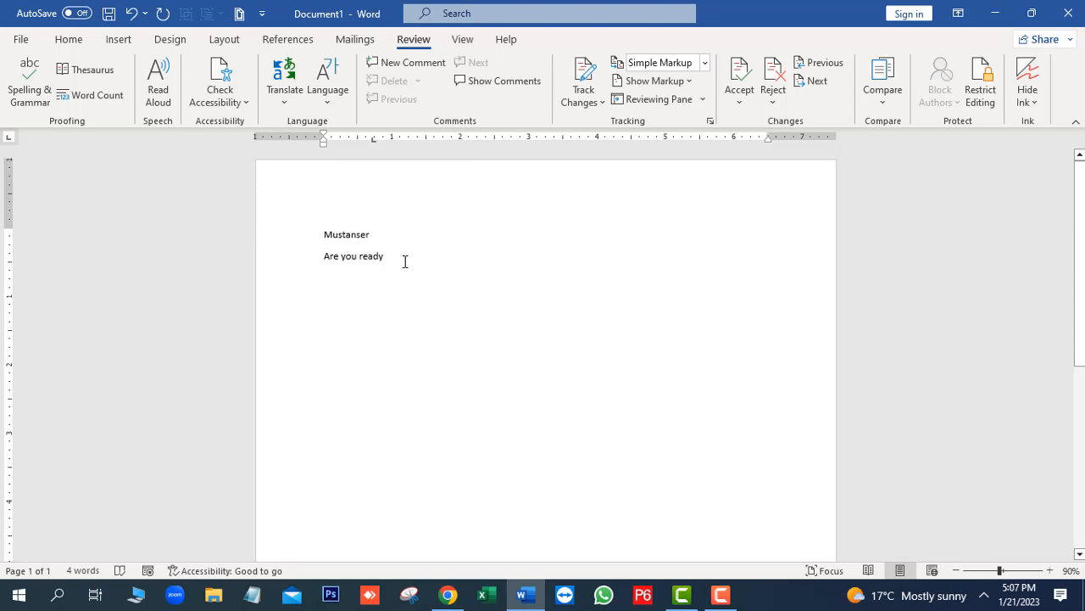
Clear both lines and re-enter the name added to the dictionary on the first line, fixing its ending
drag(397, 259, 318, 235)
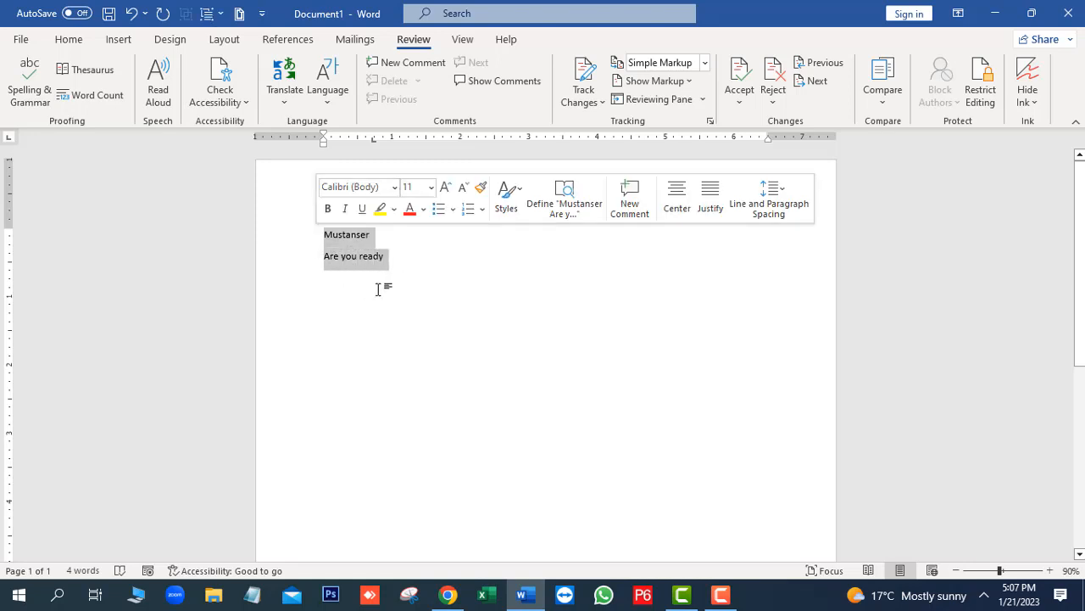
key(Delete)
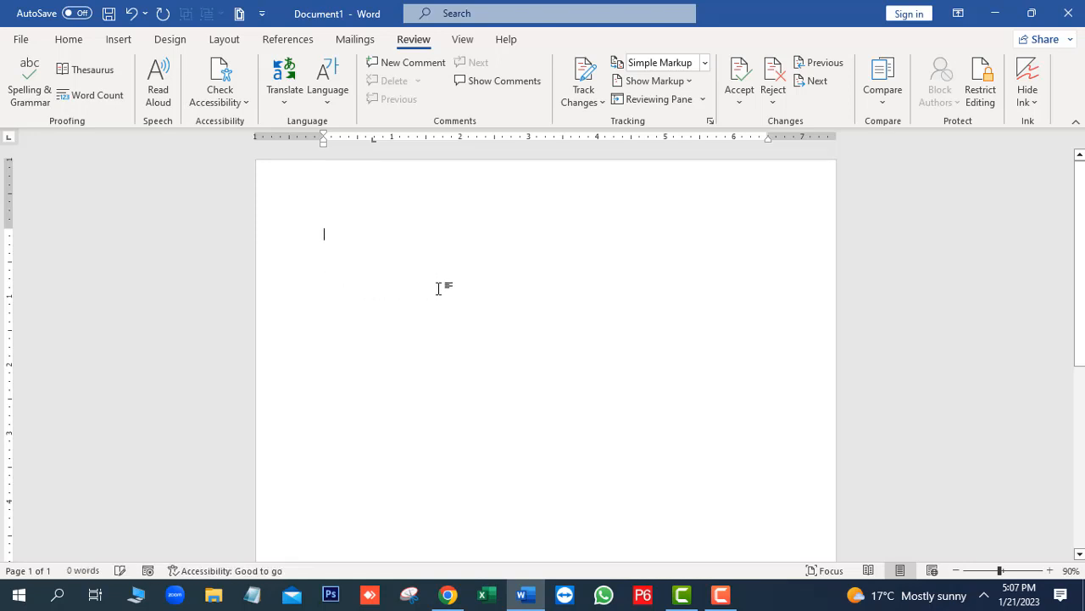
text(Mus)
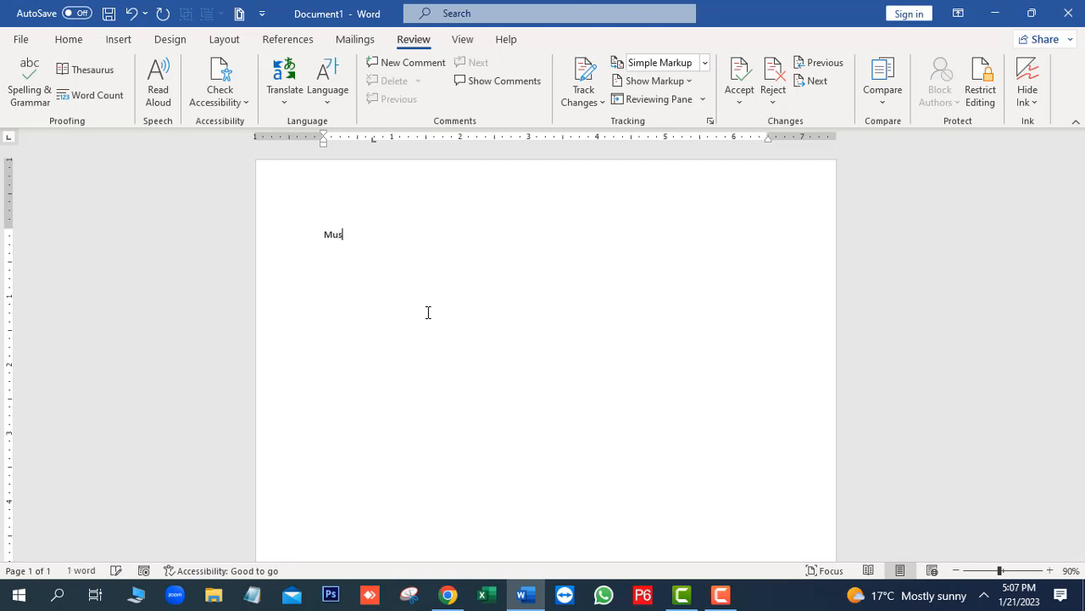
text(tansar)
key(Return)
key(BackSpace)
key(BackSpace)
key(BackSpace)
key(BackSpace)
key(BackSpace)
text(nser)
key(Return)
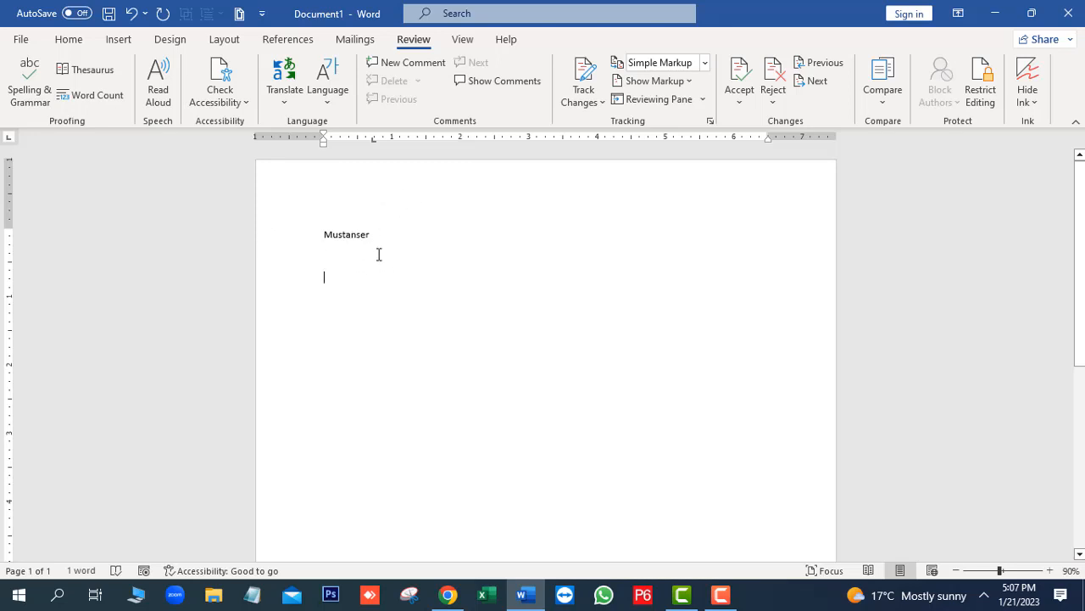
Delete the re-entered name and fill the page with sample paragraphs using =rand()
drag(375, 237, 305, 230)
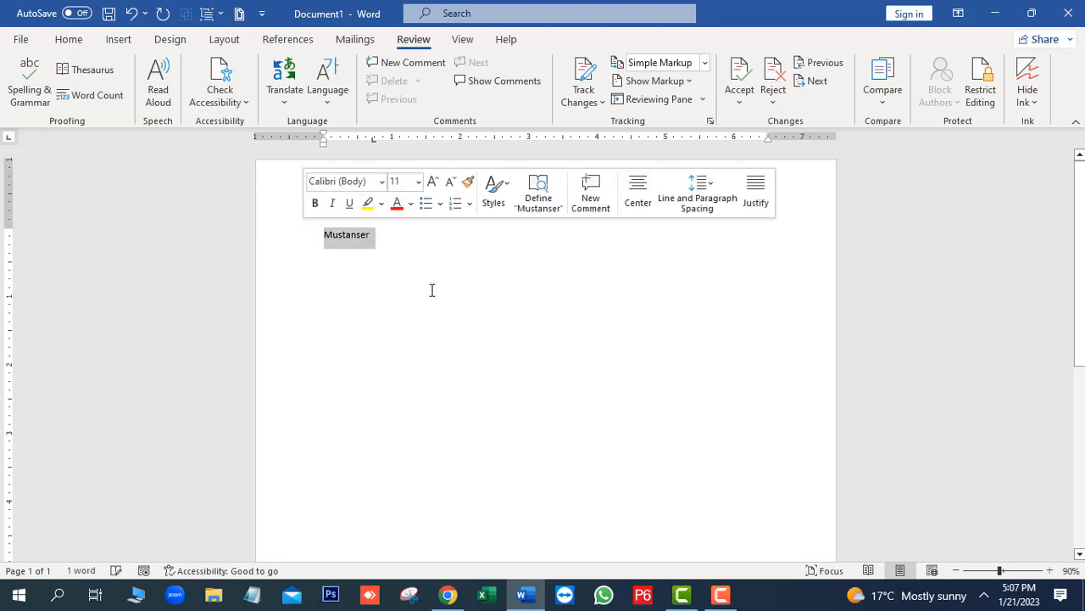
key(Delete)
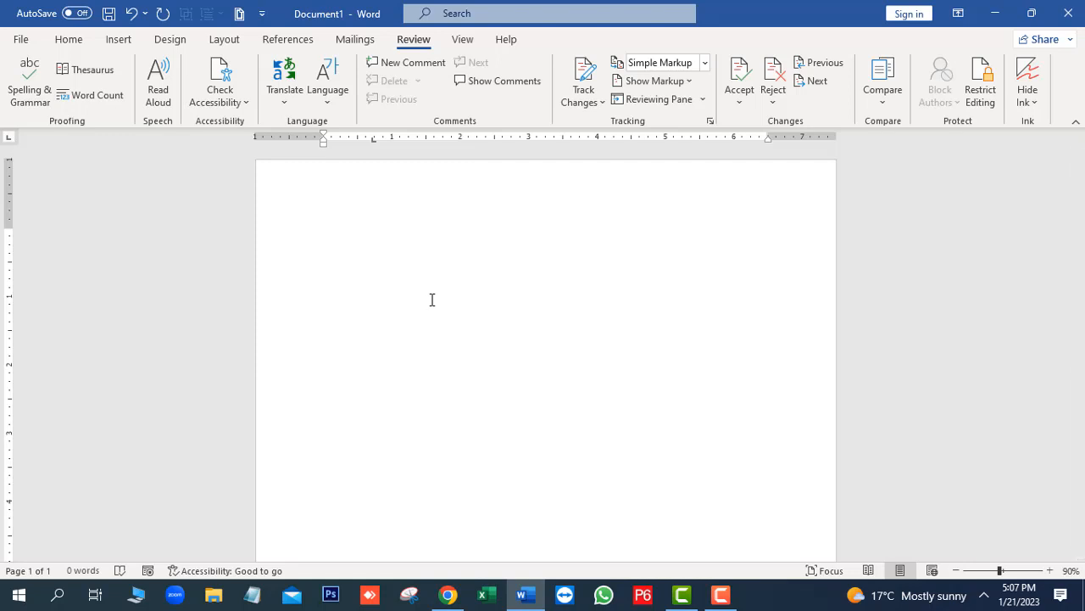
text(=)
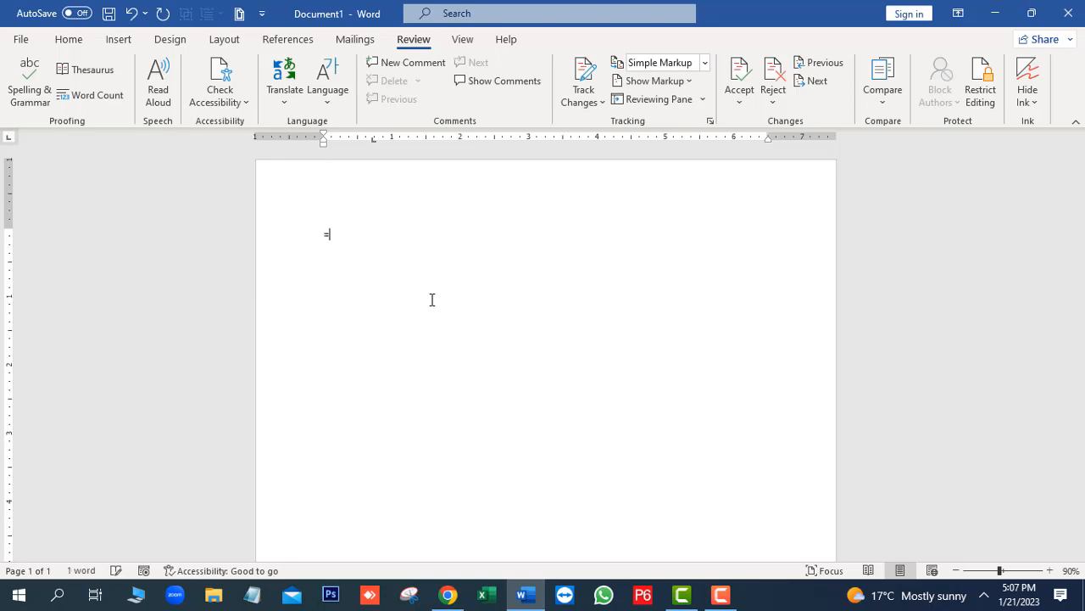
text(rand())
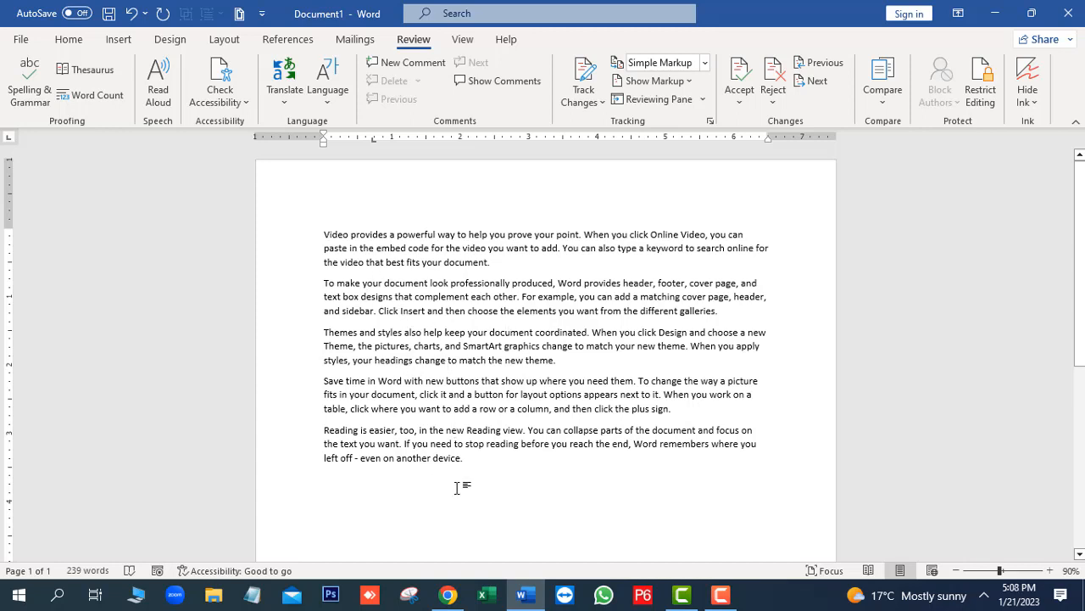
text(A)
key(Return)
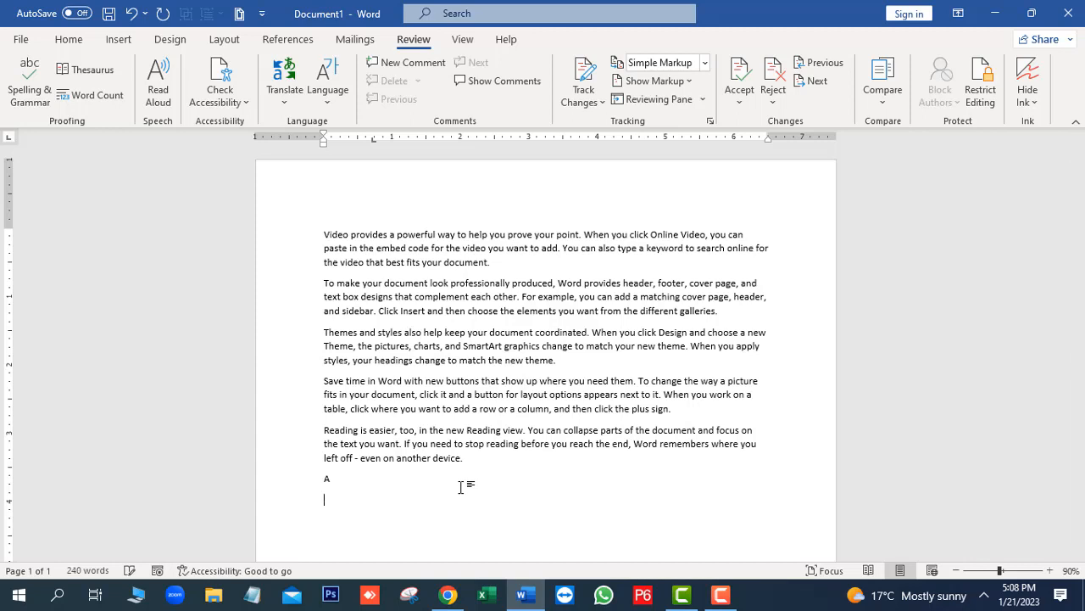
text(bc)
key(BackSpace)
key(BackSpace)
key(BackSpace)
Enter "Institute of computer and business techniques" as a line below the last sample paragraph, and delete the line
text(instit)
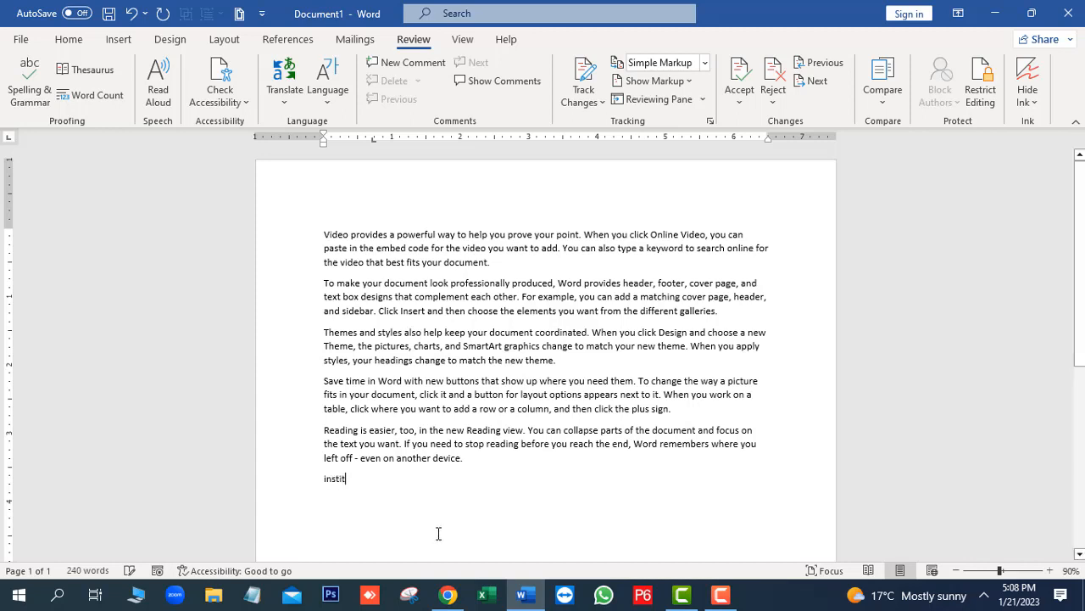
text(ute)
key(Return)
drag(381, 479, 341, 481)
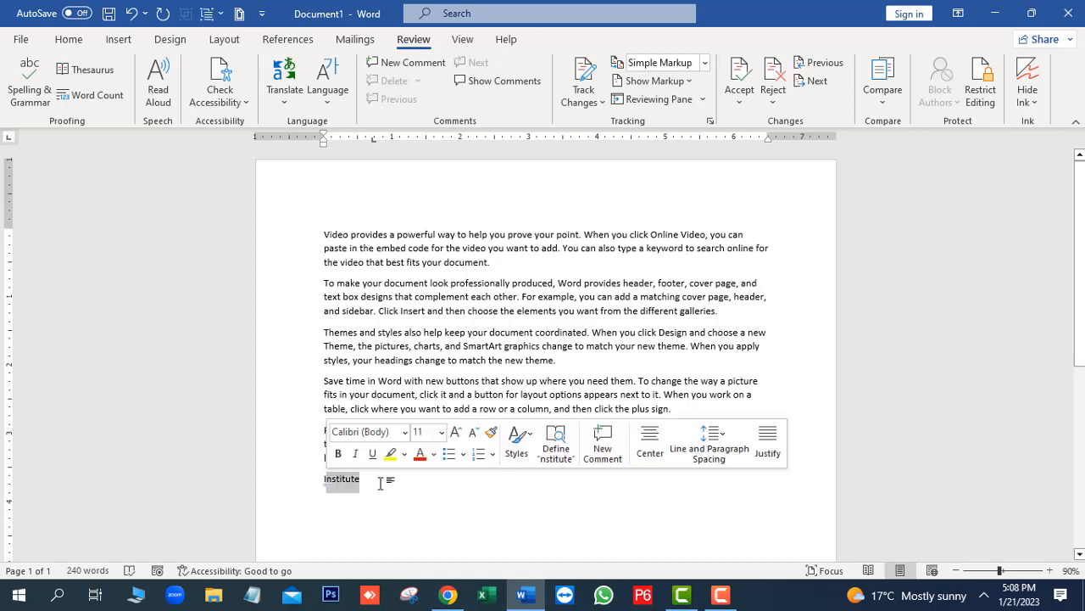
click(381, 481)
text(of c)
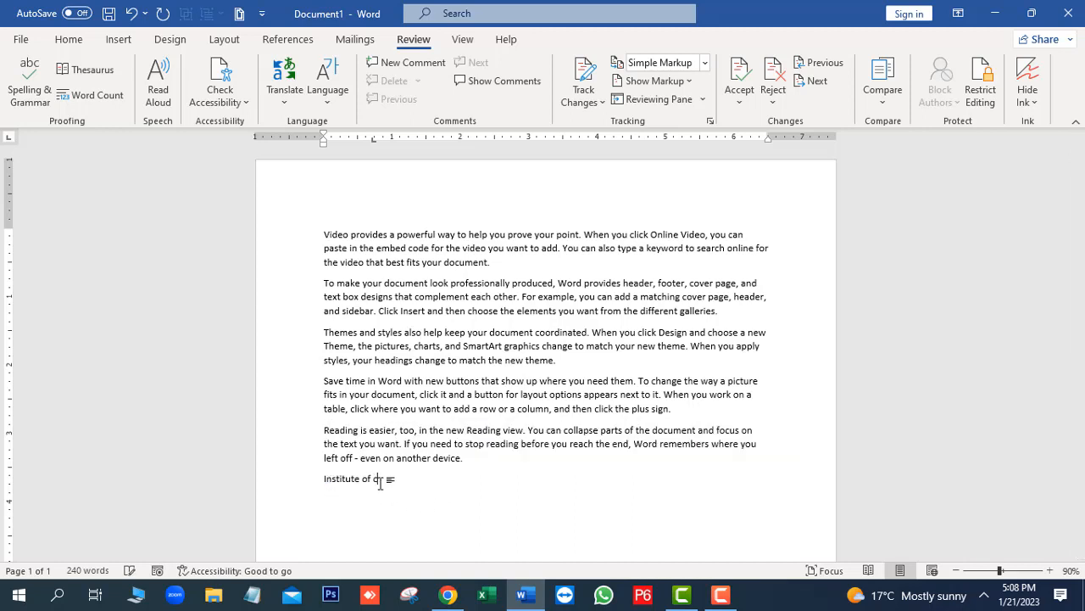
text(omputer and business techniques)
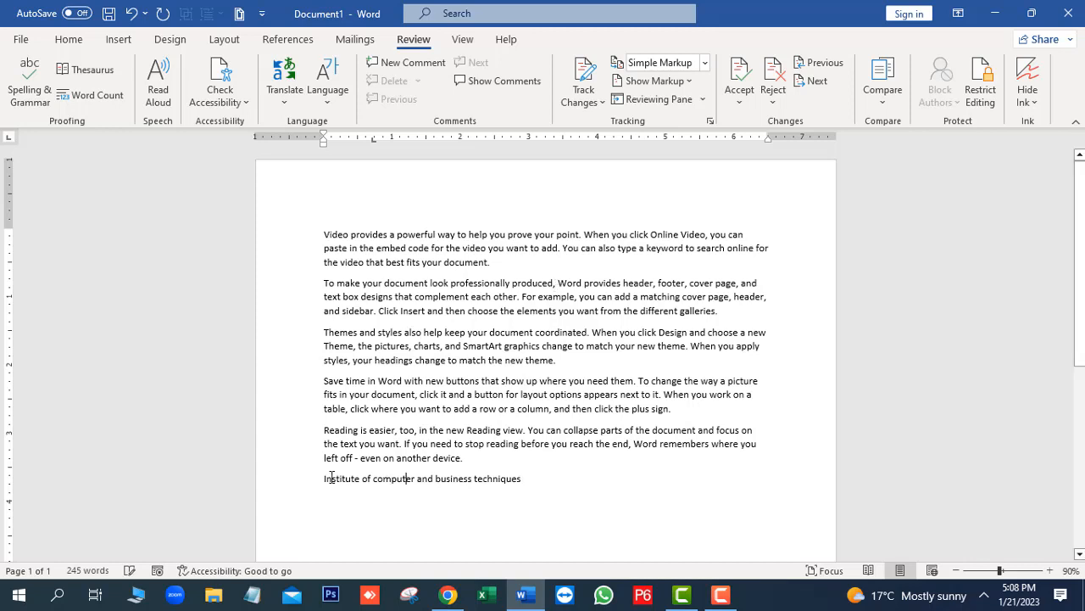
drag(519, 478, 344, 481)
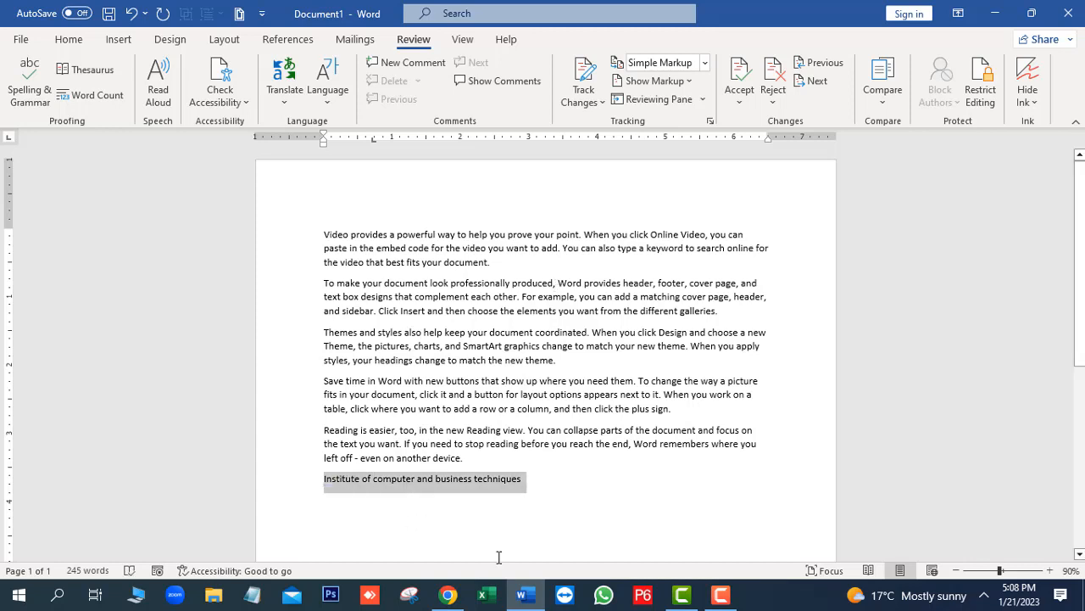
key(Delete)
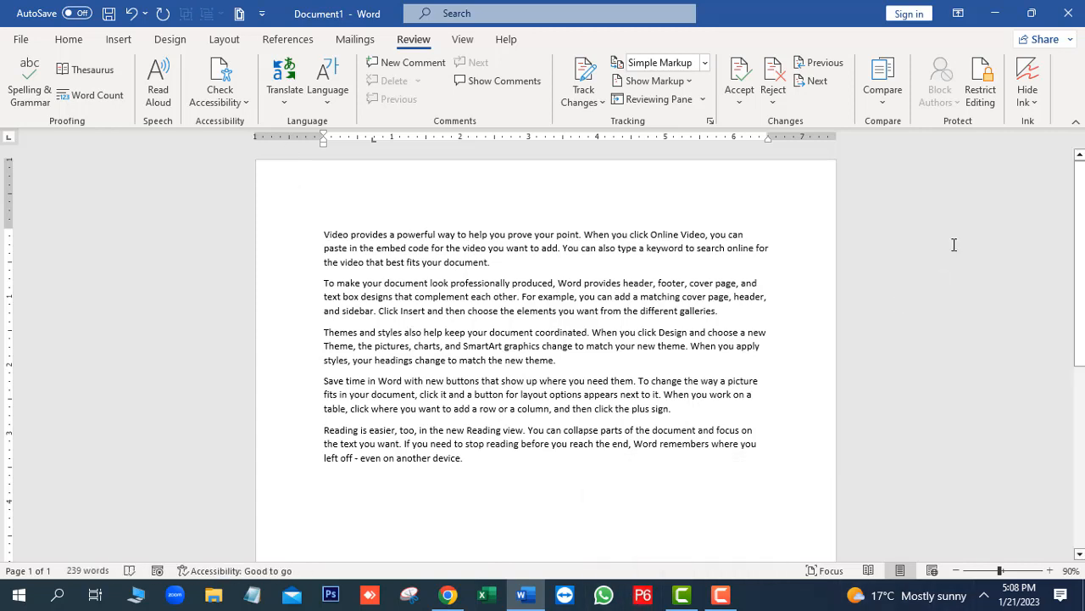
Review the document's Word Count statistics with the dialog moved aside from the text, and close the dialog
click(95, 100)
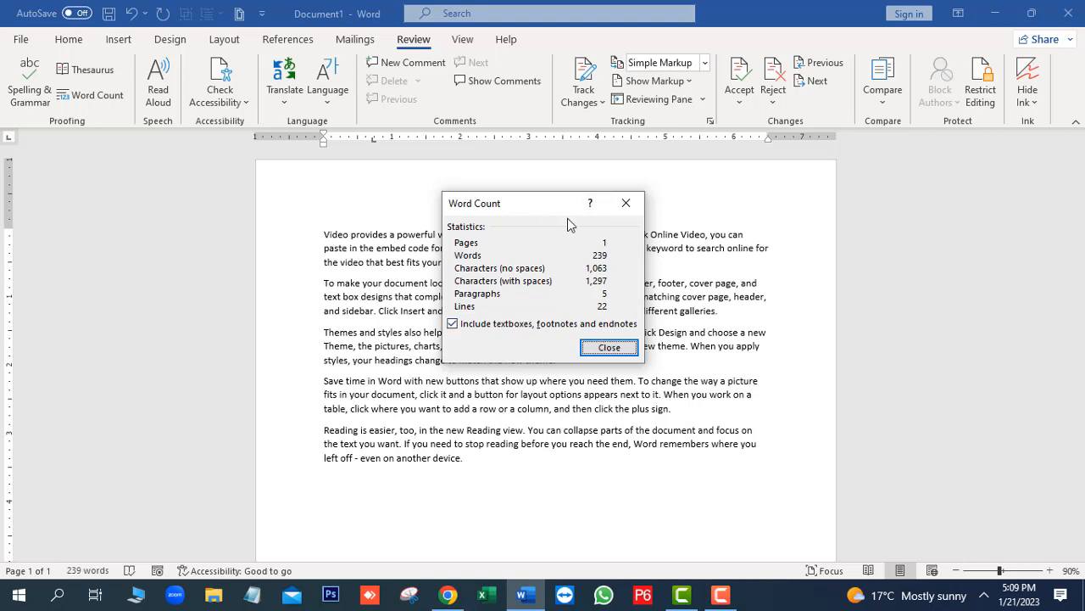
drag(566, 212, 634, 229)
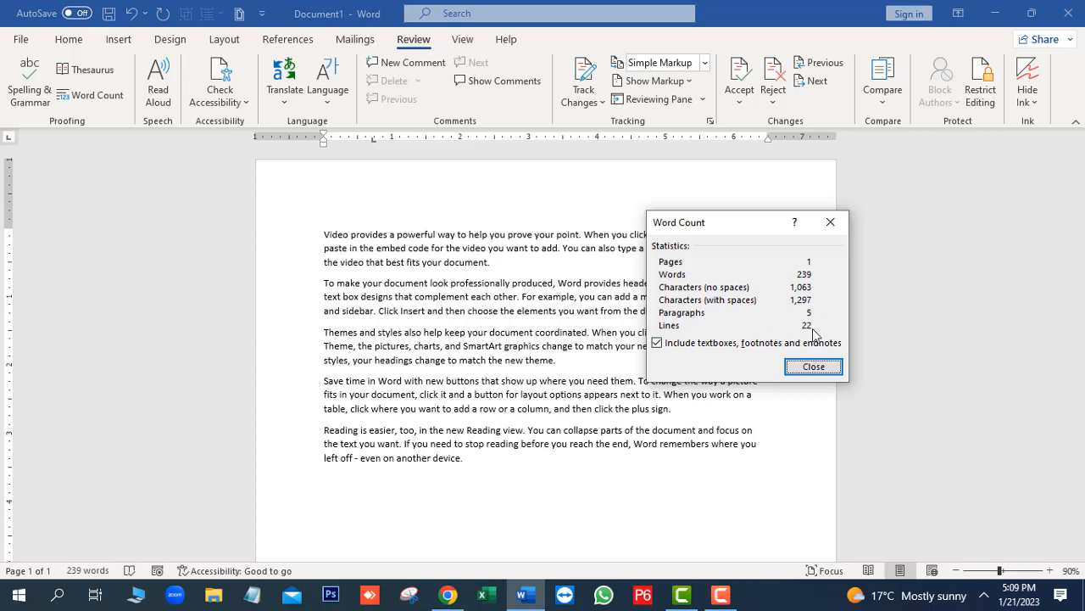
click(818, 366)
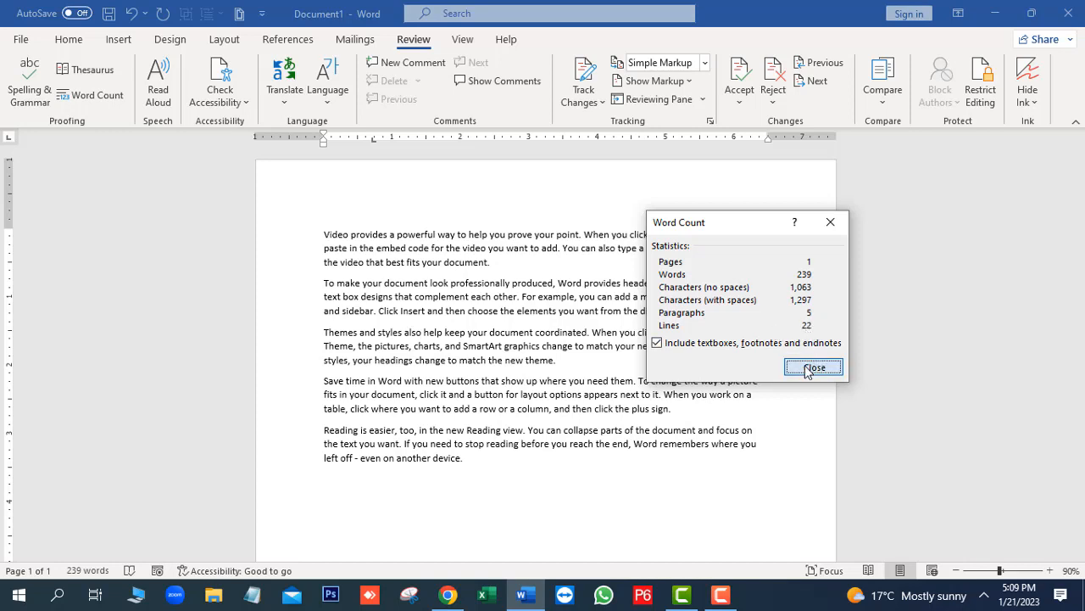
Attach the comment "Preparation Area" to "Video provides a powerful way to help you prove your point", and reopen and close the comment
click(625, 365)
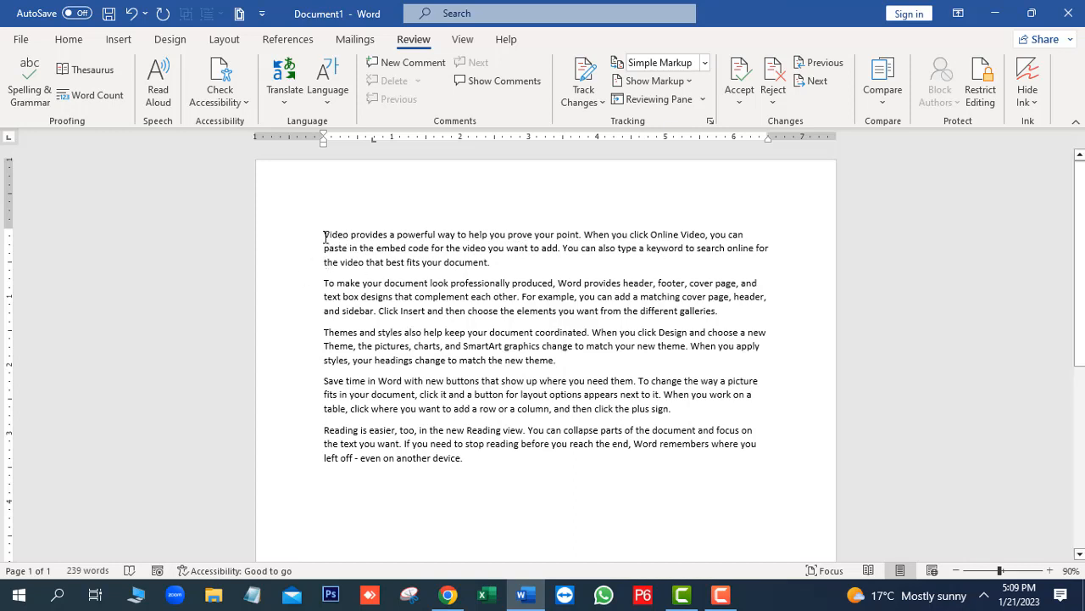
drag(324, 234, 576, 235)
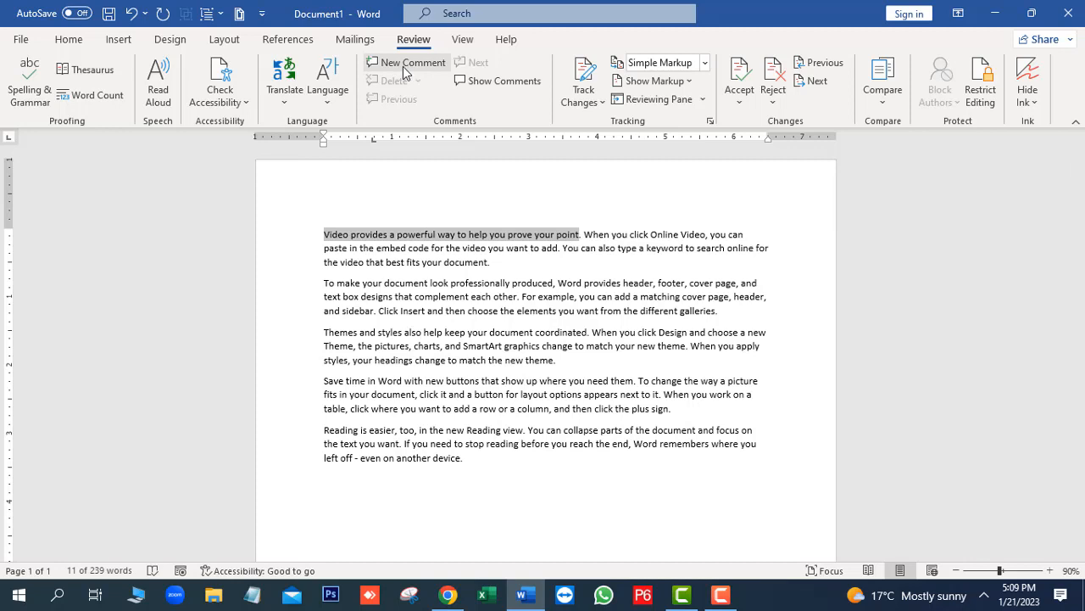
click(403, 66)
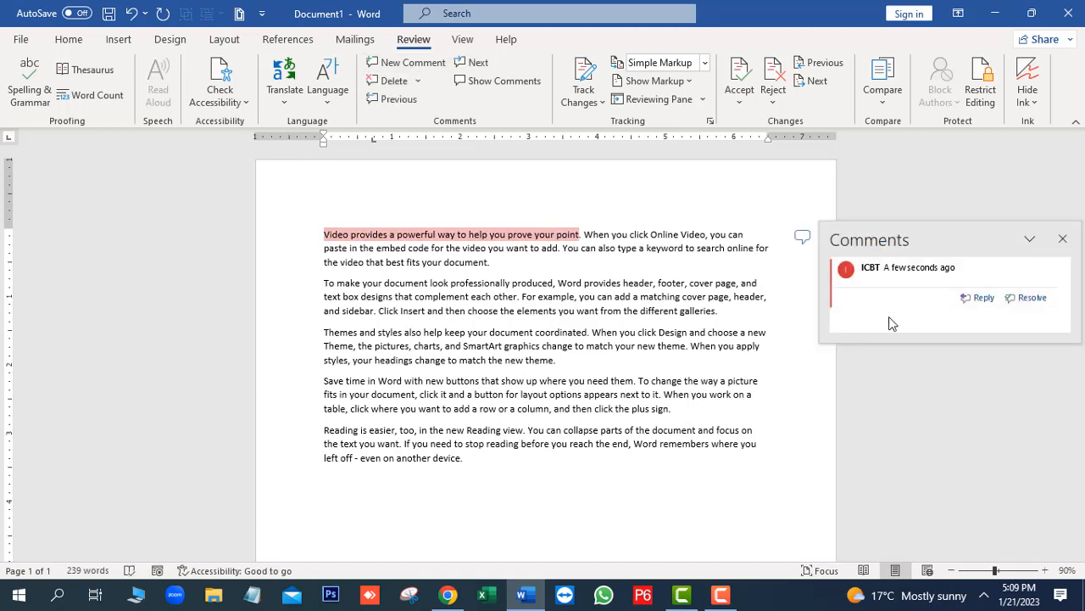
click(876, 281)
text(Preparation Area)
key(Return)
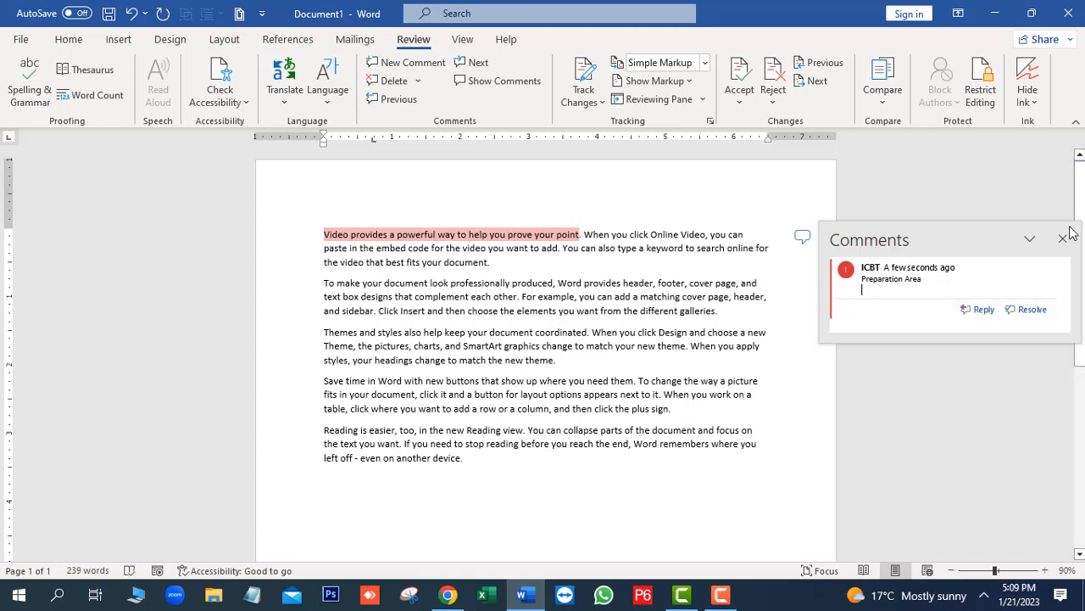
click(783, 381)
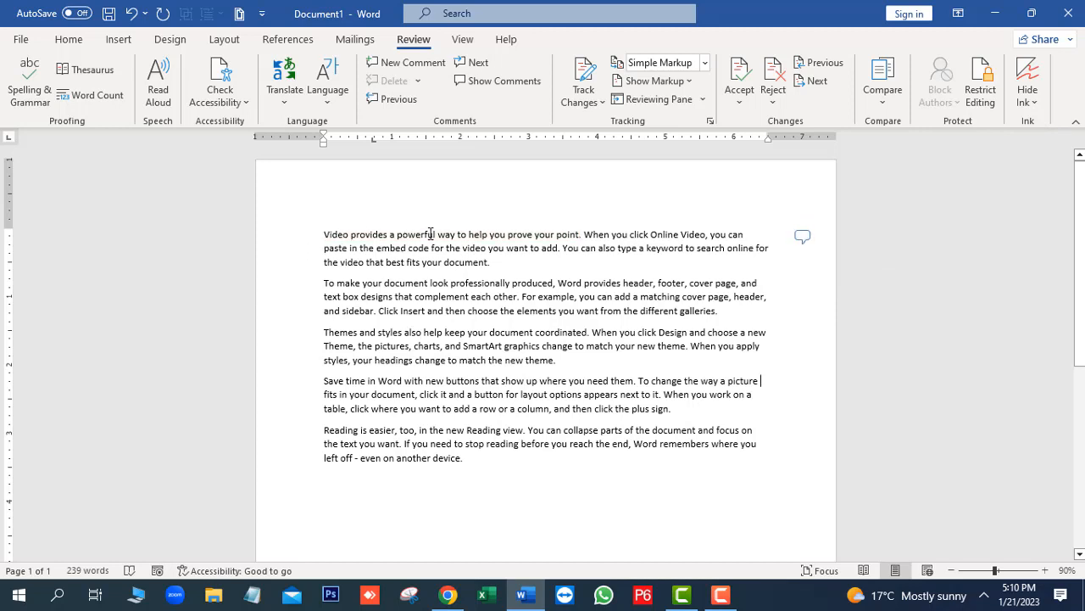
click(801, 237)
click(1062, 238)
Attach the comment "Final Phase" to "To make your document look professionally produced", and show all comments alongside the document
drag(324, 282, 553, 282)
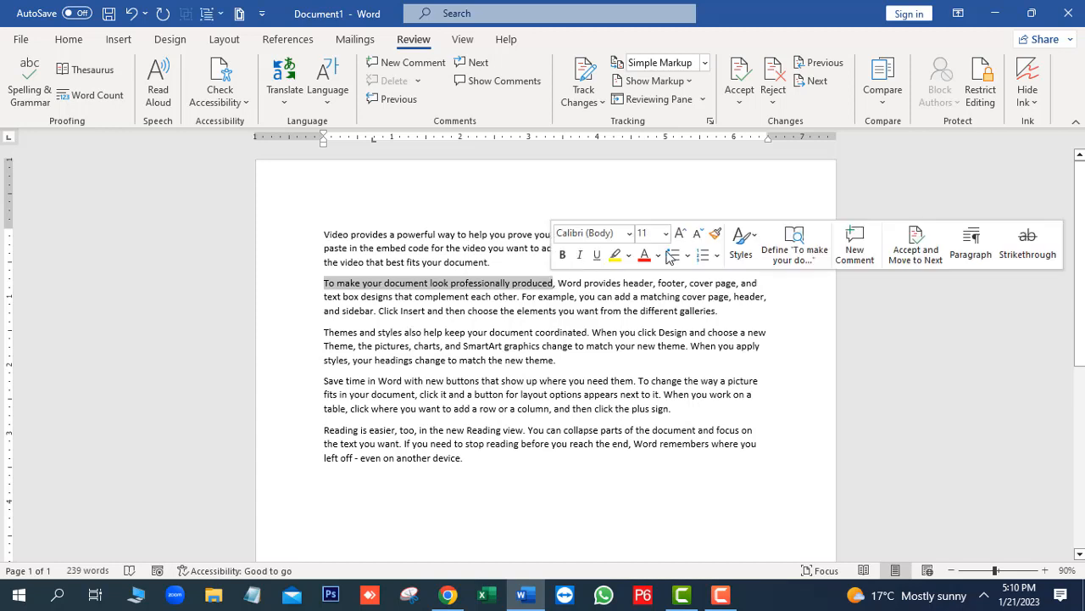
click(411, 64)
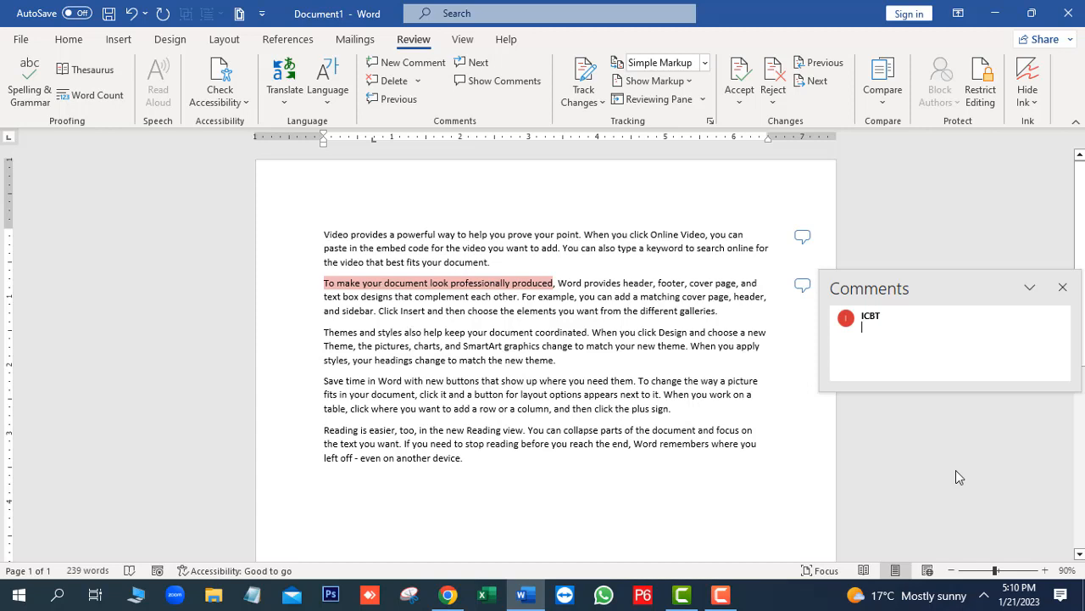
text(Final Phase)
click(810, 485)
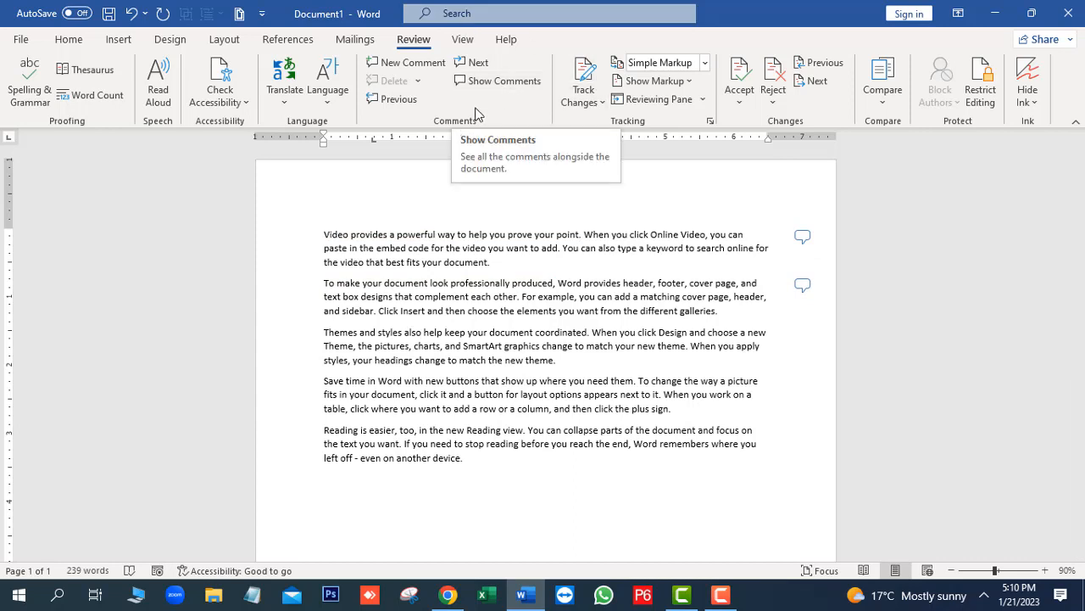
click(489, 84)
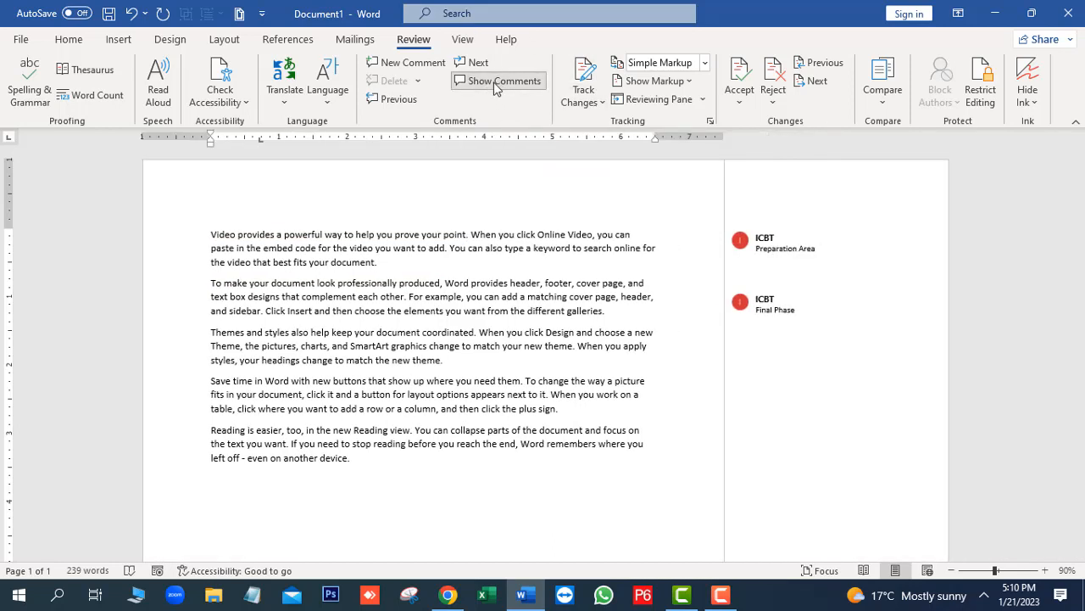